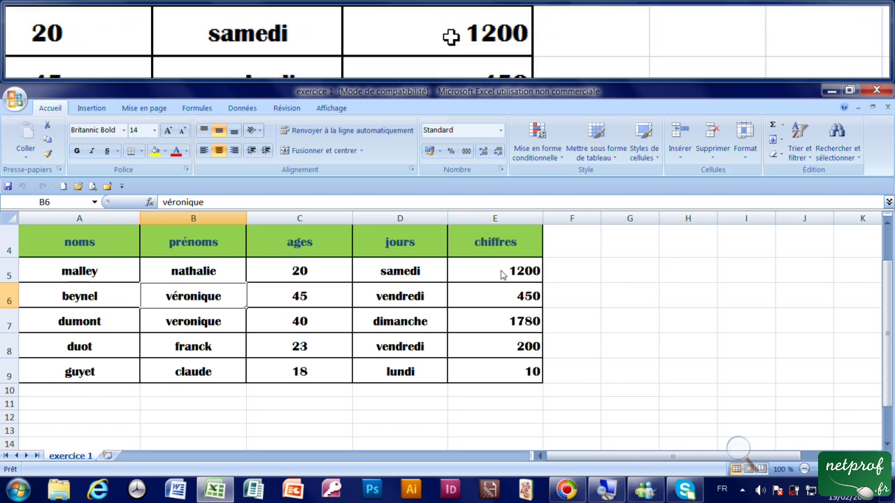
# Apply the thousands separator format to the chiffres values in E5:E9.
pyautogui.click(499, 276)
pyautogui.moveTo(499, 276); pyautogui.dragTo(500, 372)
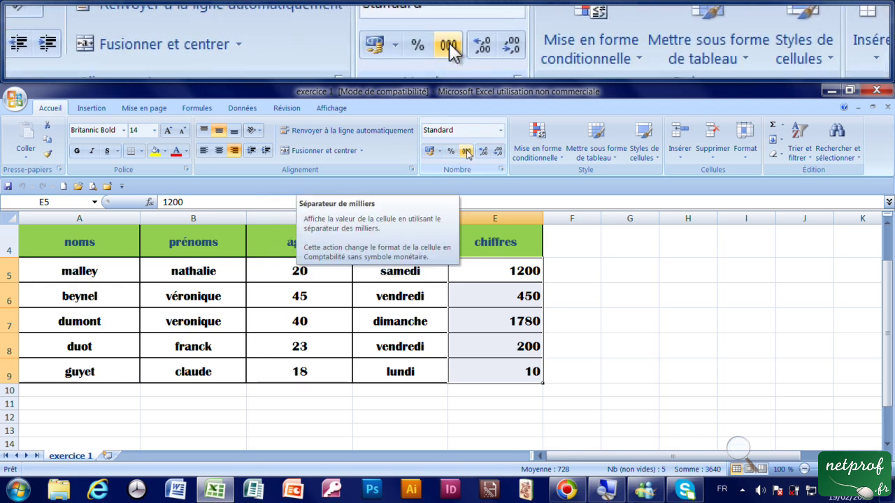
pyautogui.click(467, 152)
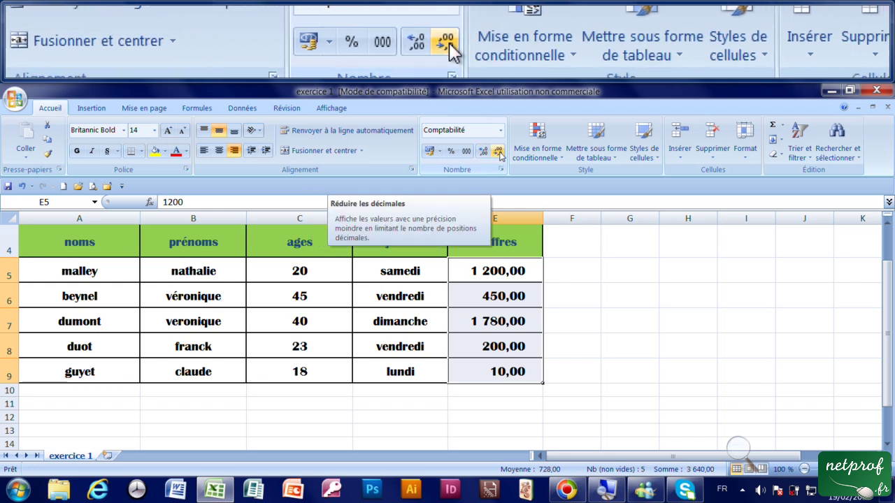
# Try the chiffres values in E5:E9 with no decimals and with three decimals, and return them to two.
pyautogui.click(498, 152)
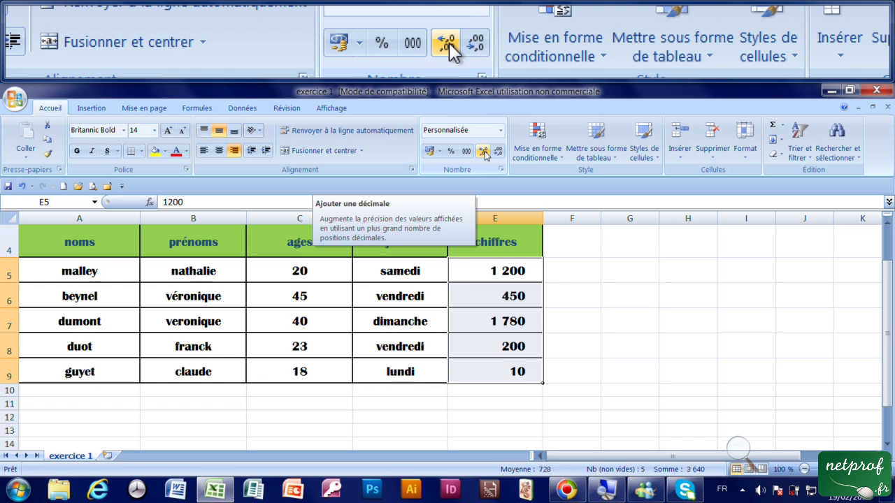
pyautogui.click(483, 152)
pyautogui.click(484, 152)
pyautogui.click(483, 151)
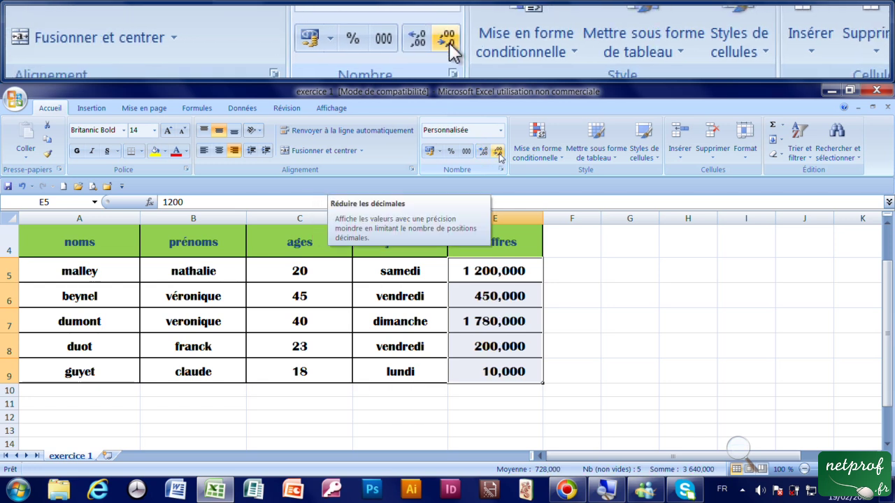
pyautogui.click(499, 152)
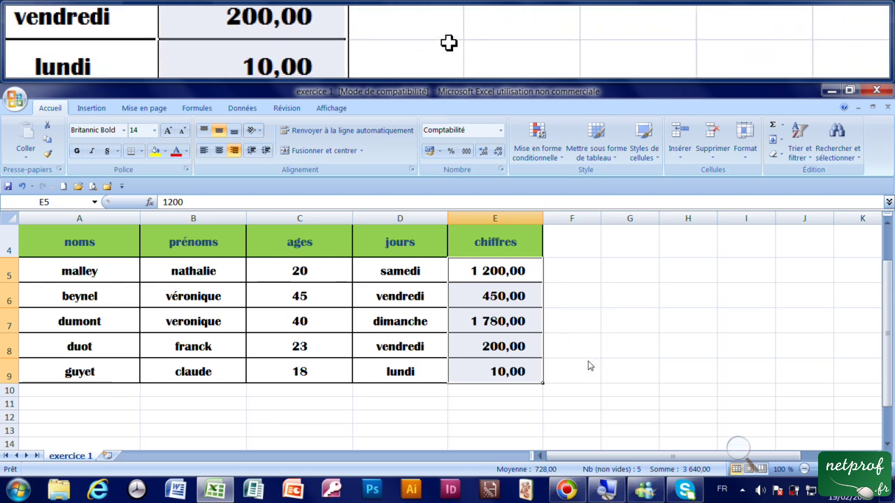
# Enter the values 1458,25, 450,20, 1457,30 and 18987,75 in cells A15 to A18, below the table.
pyautogui.scroll(-3, 168, 389)
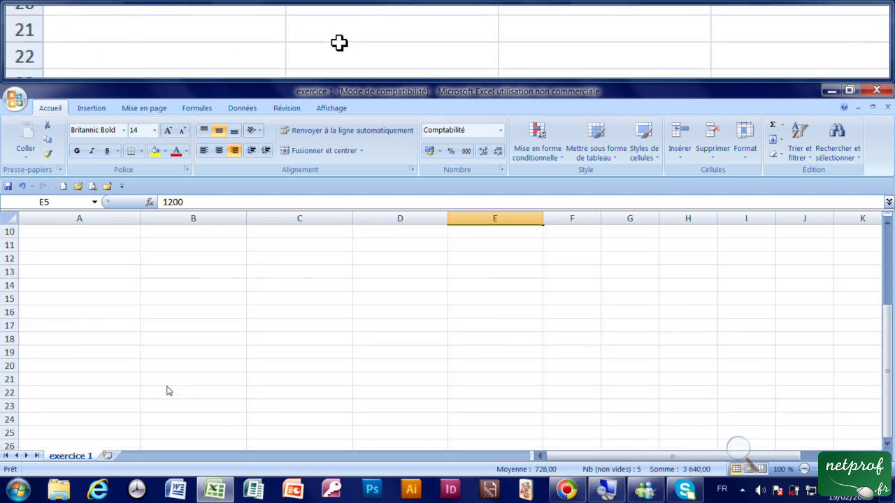
pyautogui.click(109, 262)
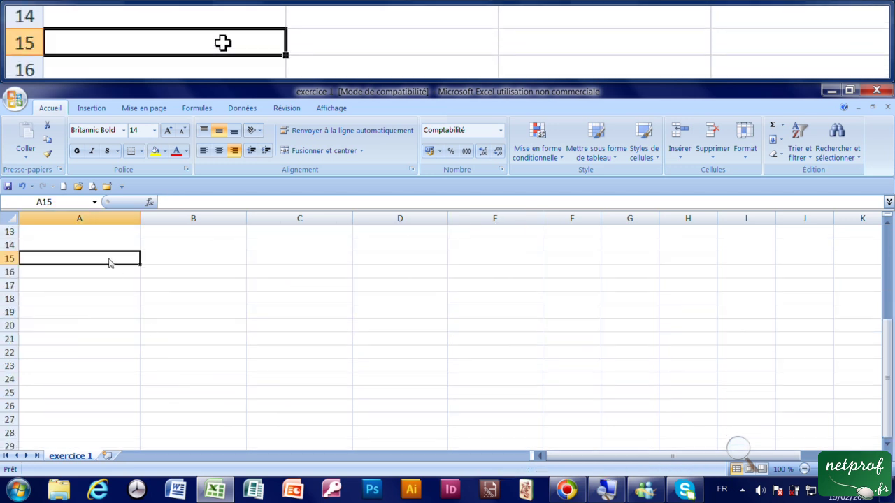
pyautogui.write('1458')
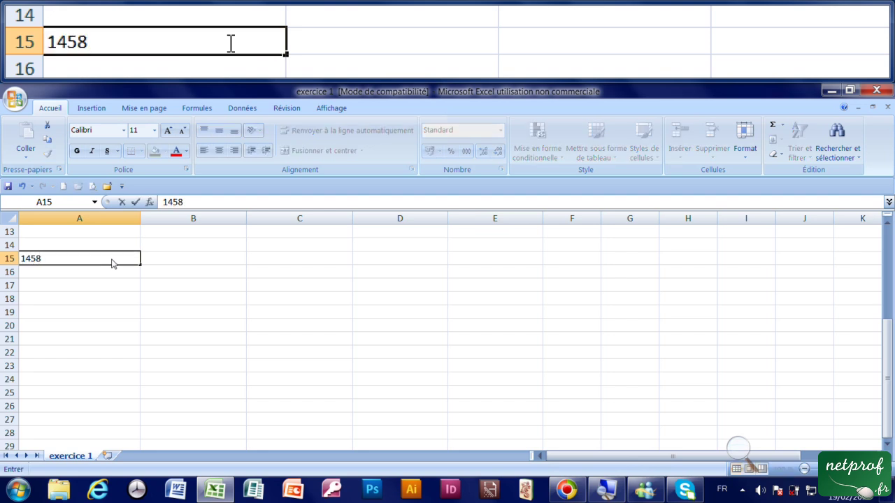
pyautogui.write(',25')
pyautogui.press('Return')
pyautogui.write('4')
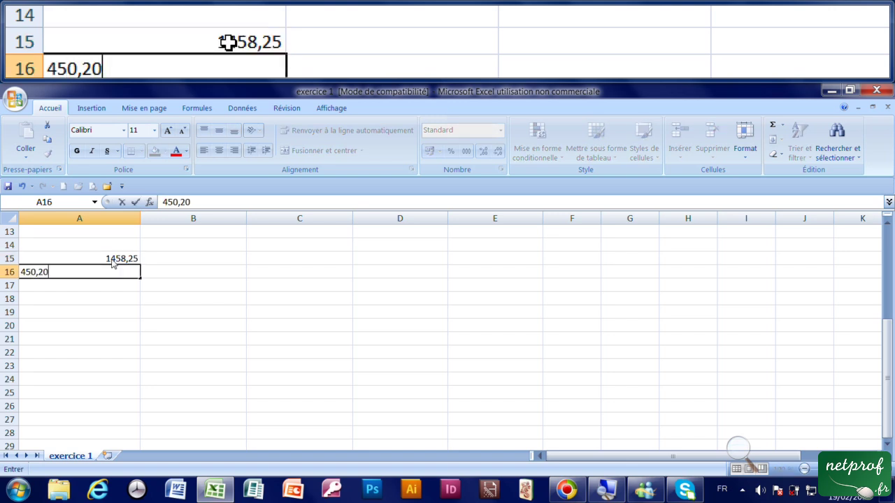
pyautogui.write('50,20')
pyautogui.press('Return')
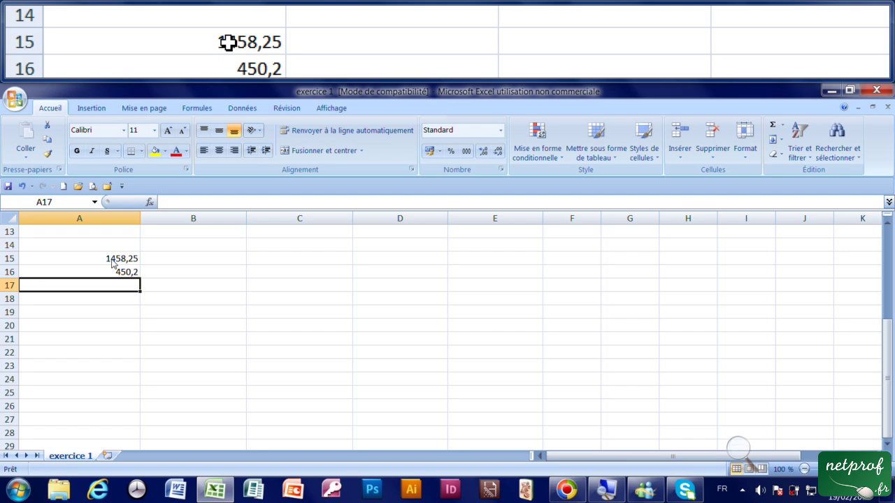
pyautogui.write('1457,30')
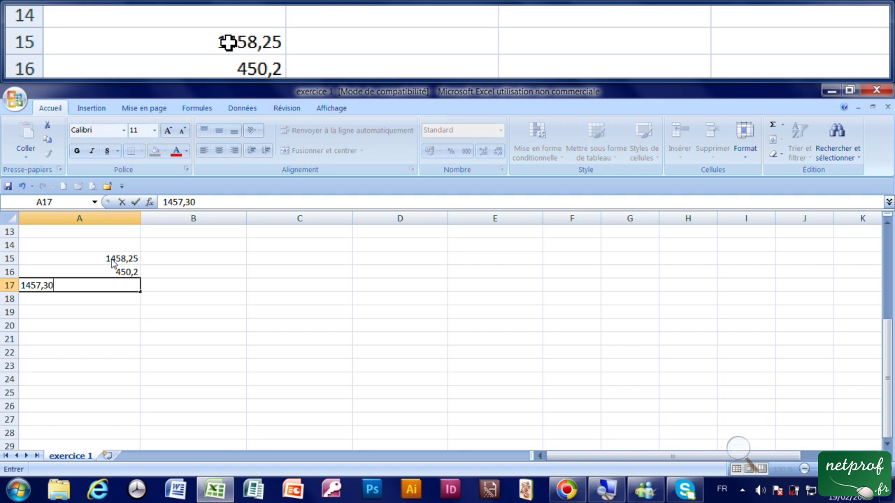
pyautogui.press('Return')
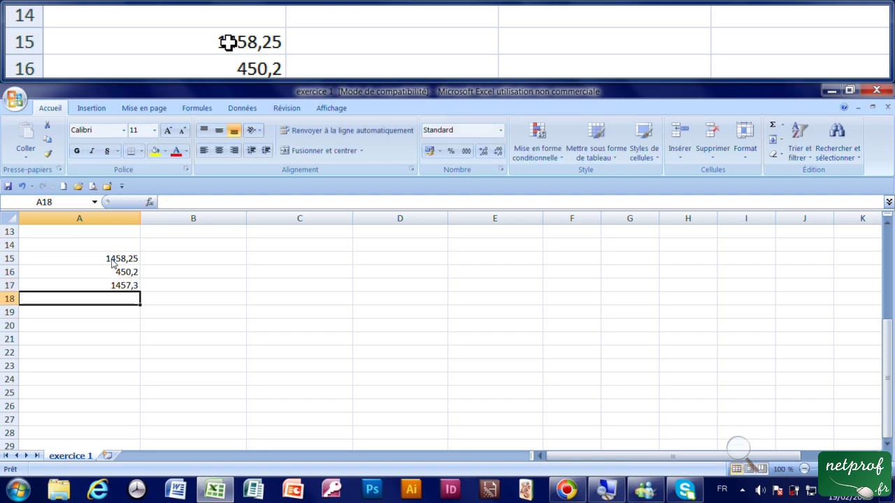
pyautogui.write('18987,75')
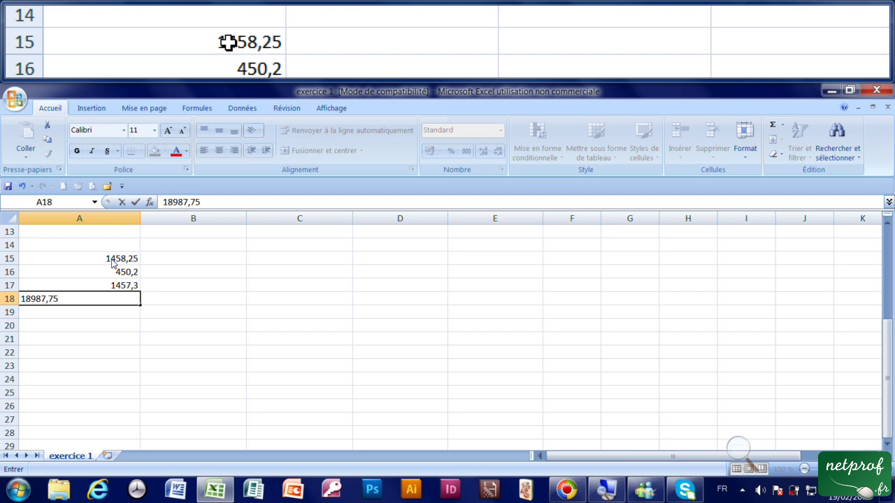
pyautogui.press('Return')
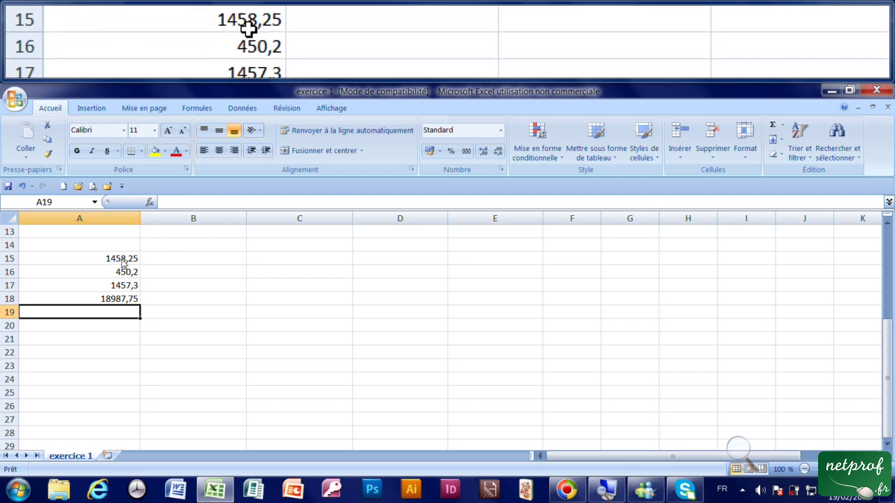
# Apply the thousands separator format to the four numbers in A15:A18.
pyautogui.moveTo(122, 261); pyautogui.dragTo(123, 300)
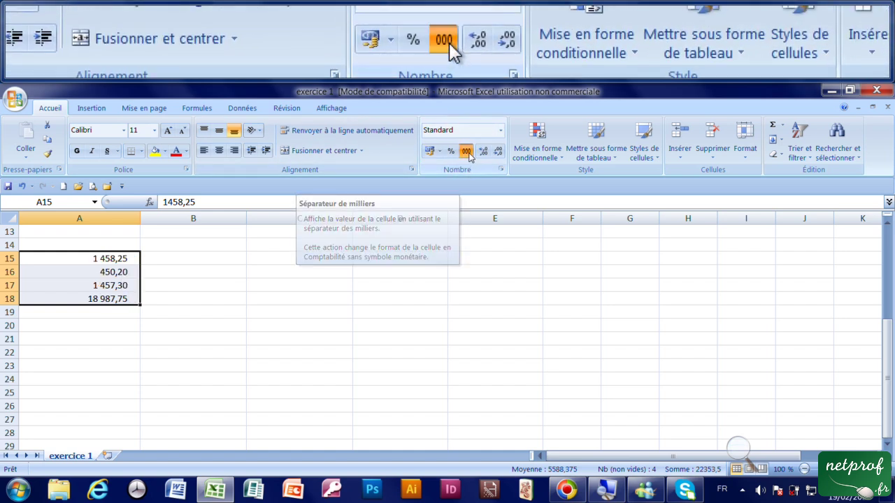
pyautogui.click(467, 152)
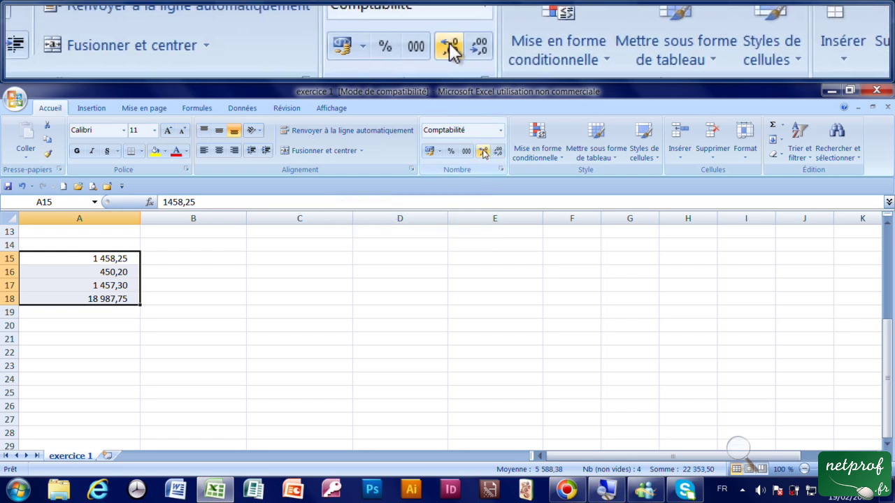
# Try the numbers in A15:A18 with five decimal places, and reduce them back to two.
pyautogui.click(482, 152)
pyautogui.click(482, 152)
pyautogui.click(483, 152)
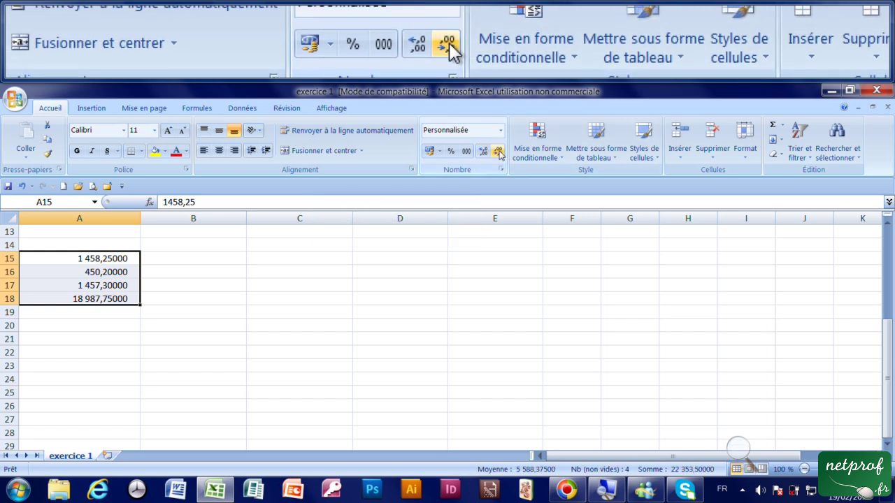
pyautogui.click(499, 151)
pyautogui.click(499, 152)
pyautogui.click(499, 152)
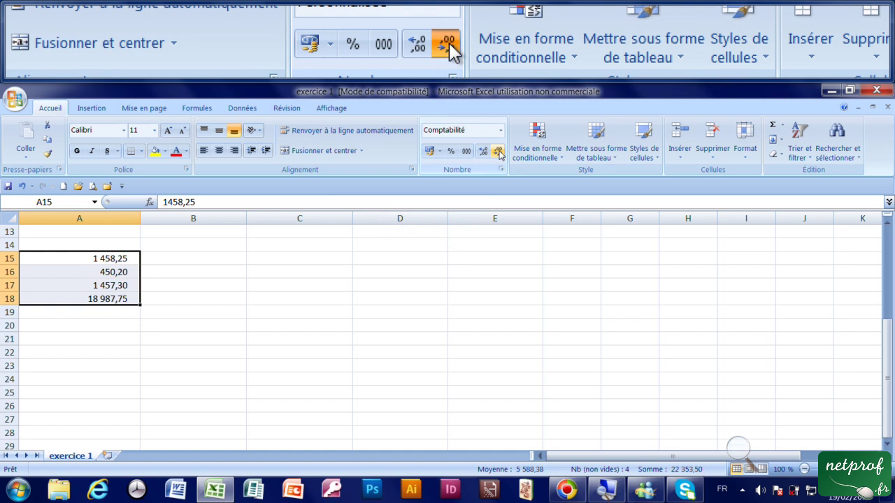
pyautogui.scroll(4, 264, 334)
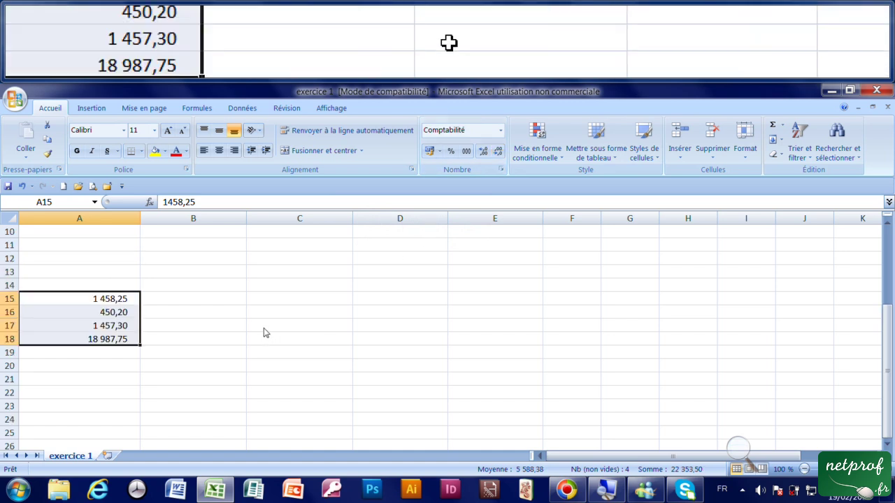
pyautogui.scroll(-1, 268, 333)
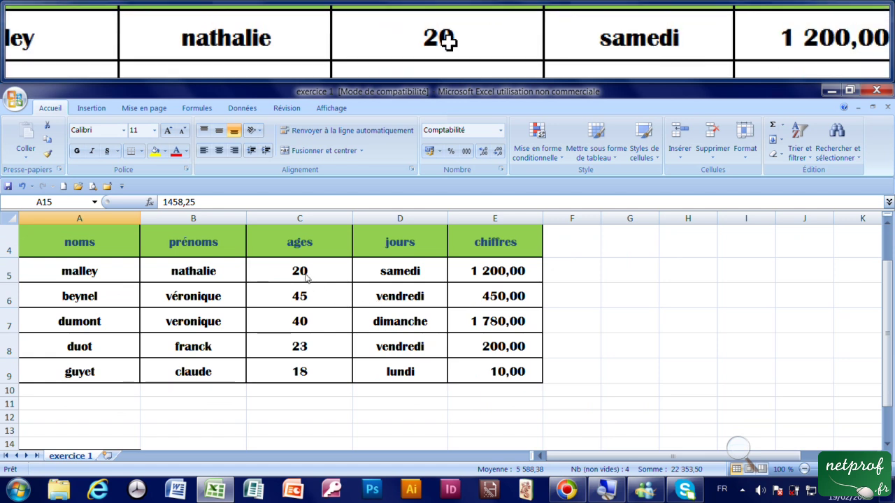
pyautogui.scroll(-1, 314, 383)
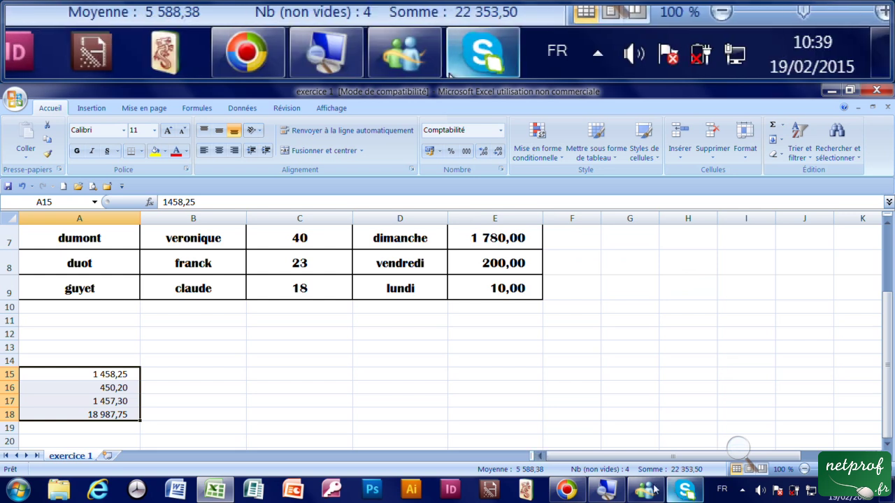
# Switch to the Loupe magnifier window.
pyautogui.moveTo(570, 493)
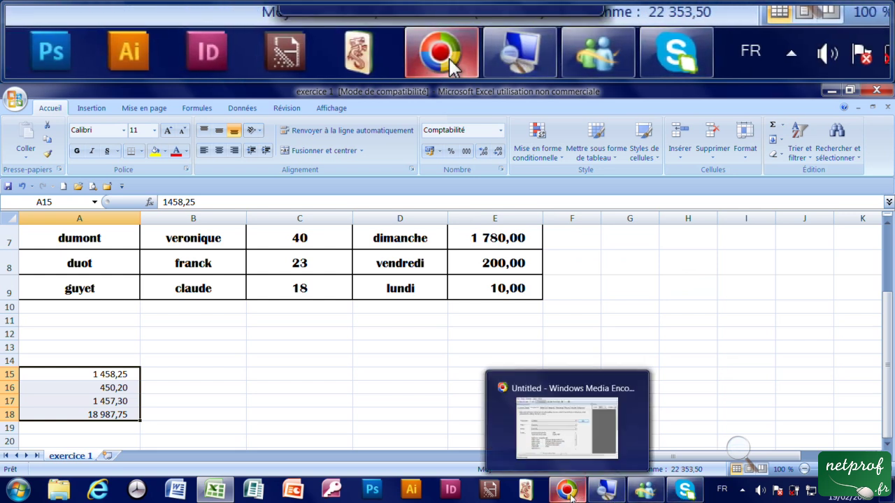
pyautogui.moveTo(598, 488)
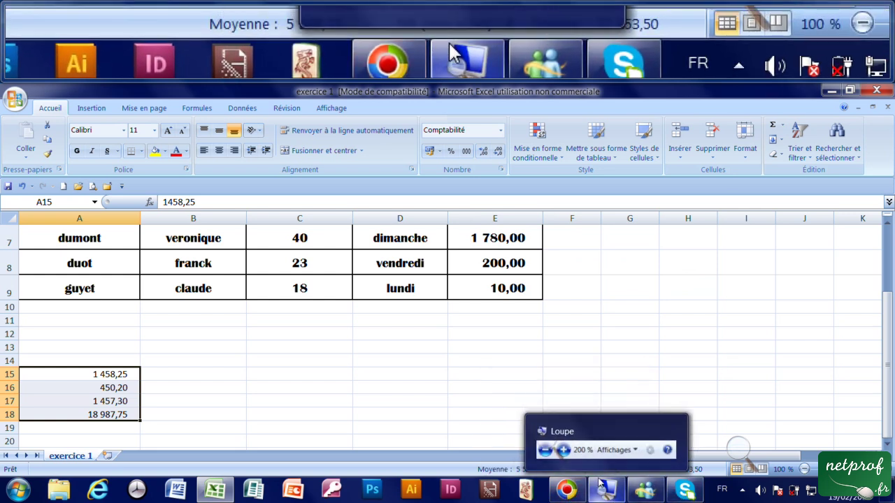
pyautogui.click(626, 439)
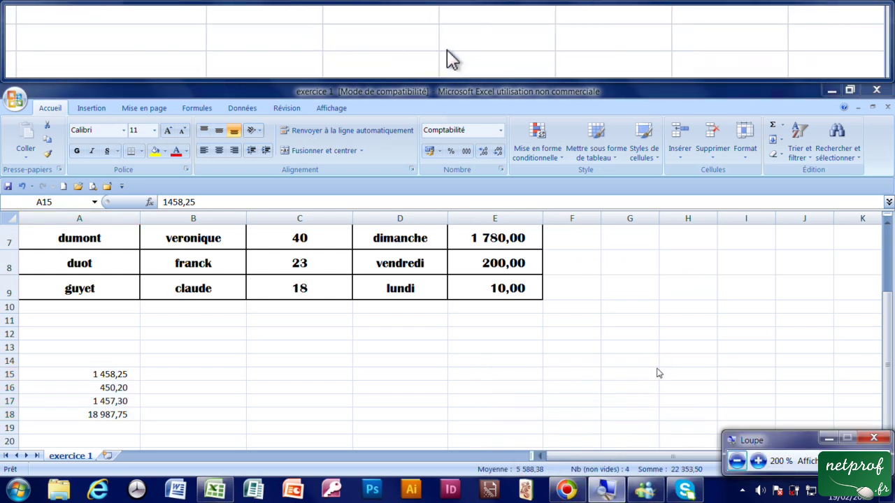